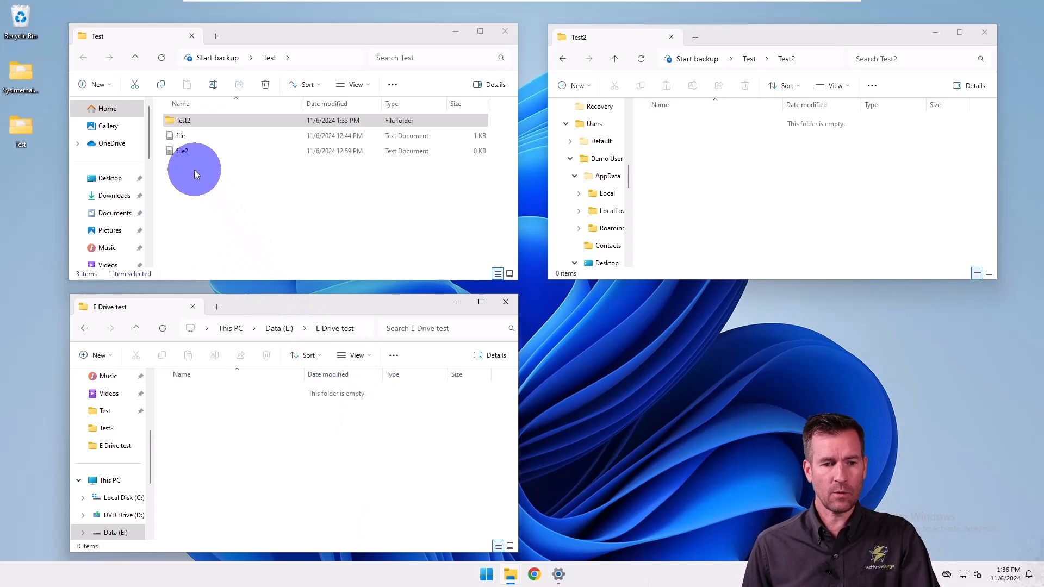
Move the text document "file" from the Test folder into Test2, and copy it from there to E Drive test
{"action": "left_click", "coordinate": [169, 135]}
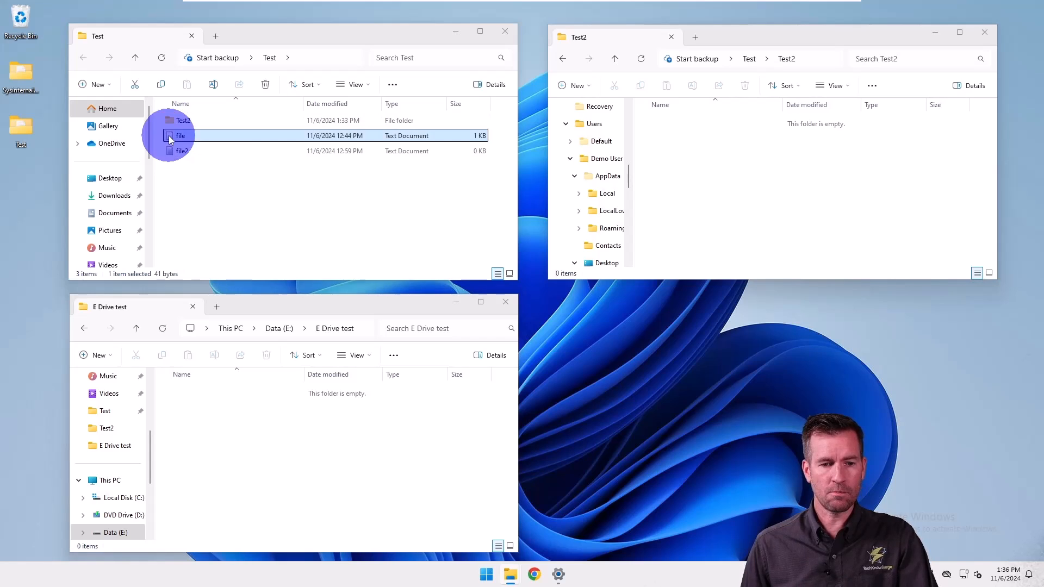
{"action": "left_click_drag", "start_coordinate": [171, 136], "coordinate": [801, 148]}
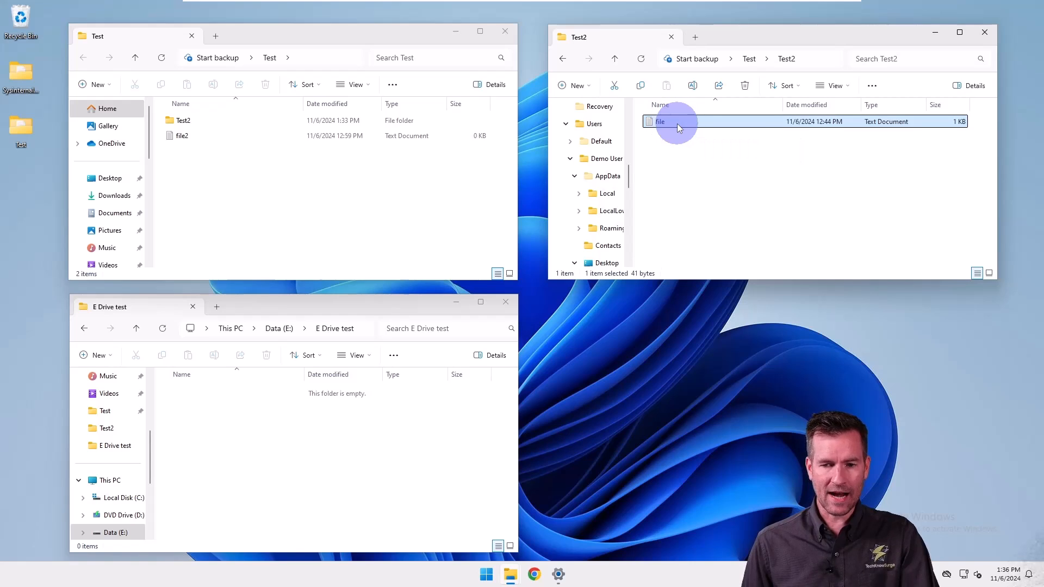
{"action": "left_click_drag", "start_coordinate": [677, 123], "coordinate": [318, 437]}
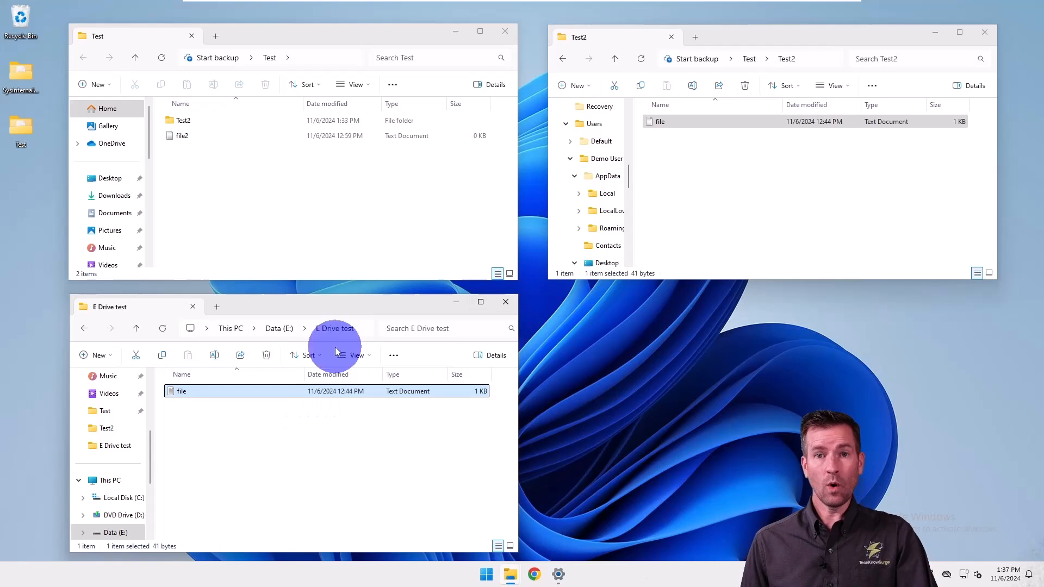
Copy file2 from the Test folder into both Test2 and E Drive test
{"action": "left_click", "coordinate": [177, 136]}
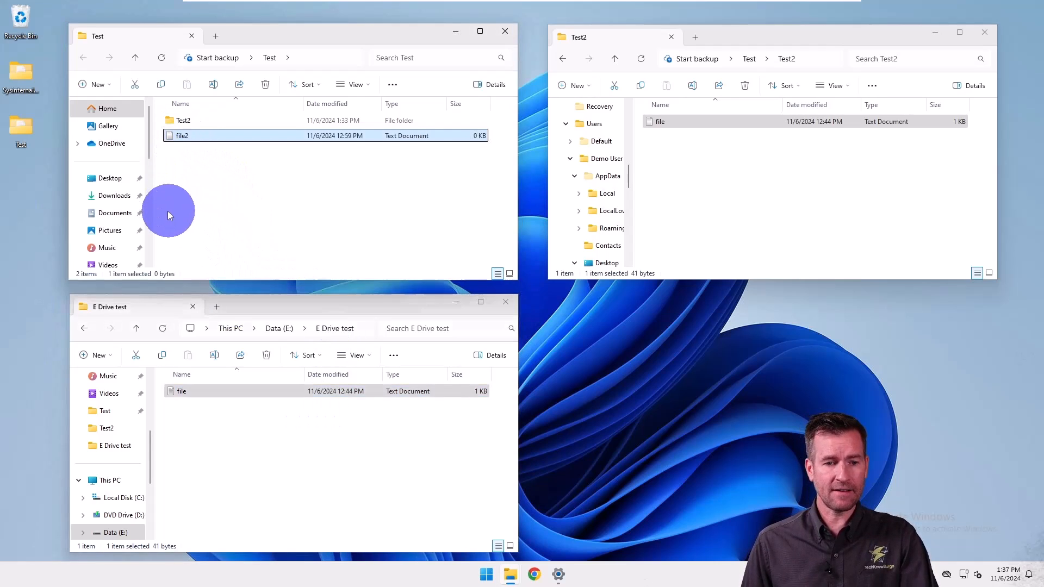
{"action": "left_click_drag", "start_coordinate": [366, 189], "coordinate": [726, 168]}
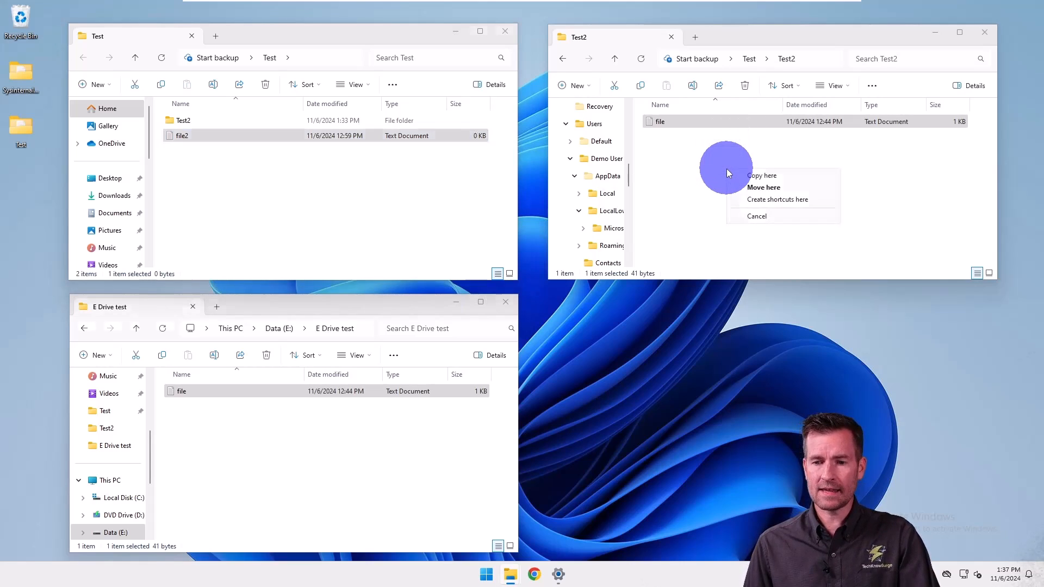
{"action": "left_click", "coordinate": [750, 188]}
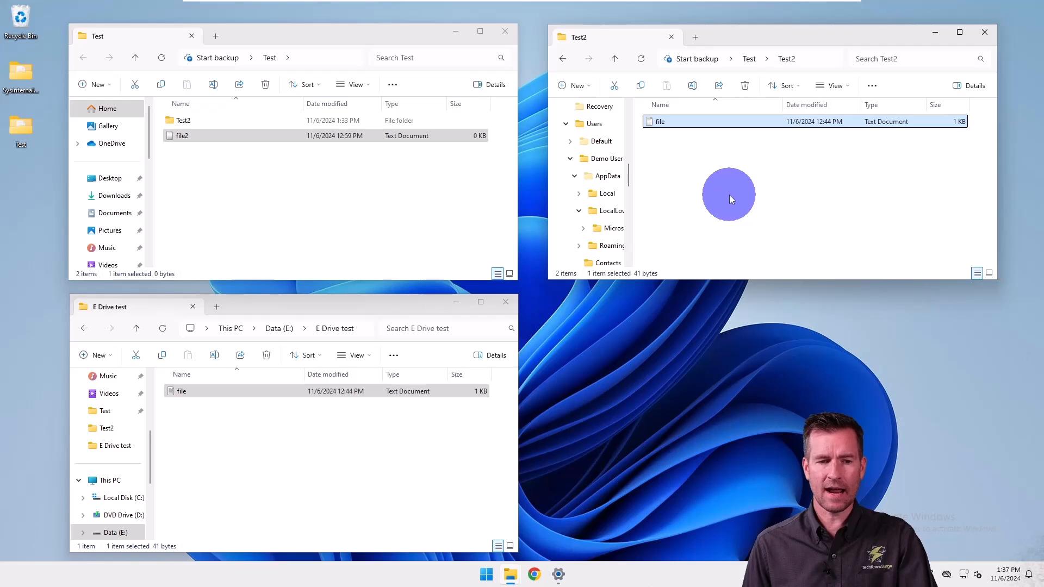
{"action": "left_click_drag", "start_coordinate": [181, 143], "coordinate": [262, 442]}
{"action": "left_click", "coordinate": [289, 451]}
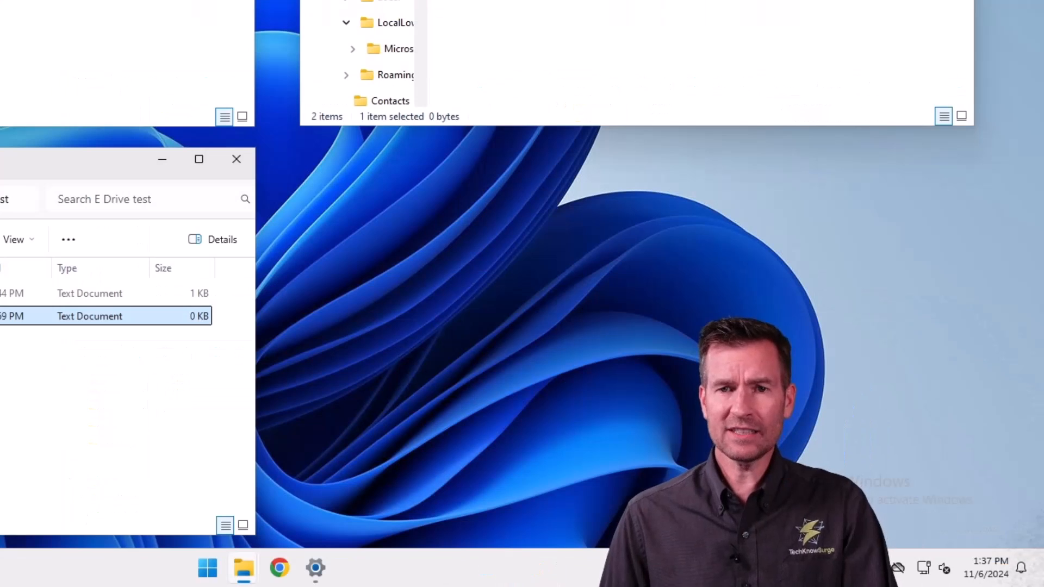
Open the properties of file2 in the Test folder and place the dialog over that folder's window
{"action": "left_click", "coordinate": [209, 135]}
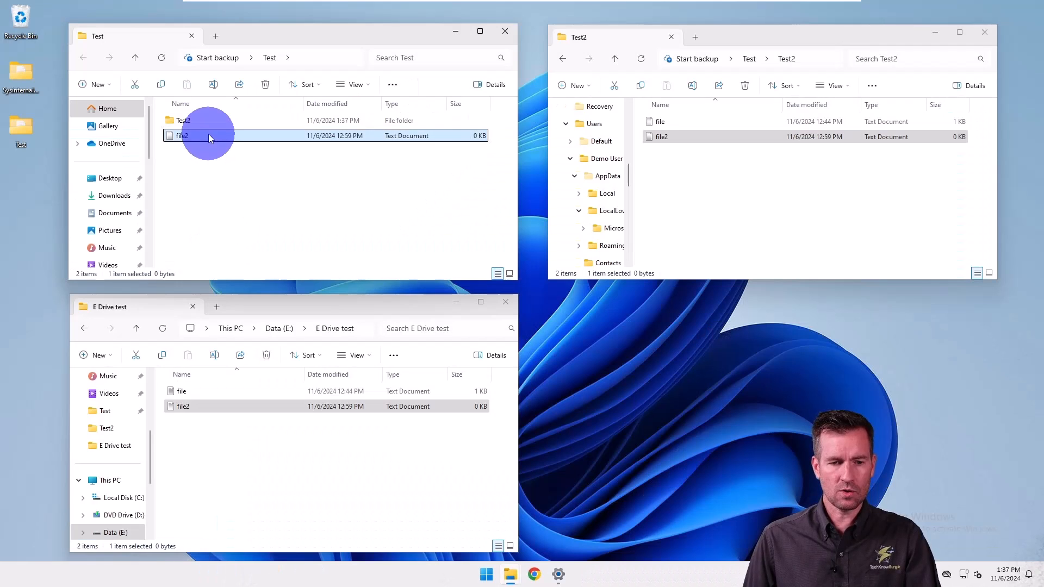
{"action": "right_click", "coordinate": [214, 134]}
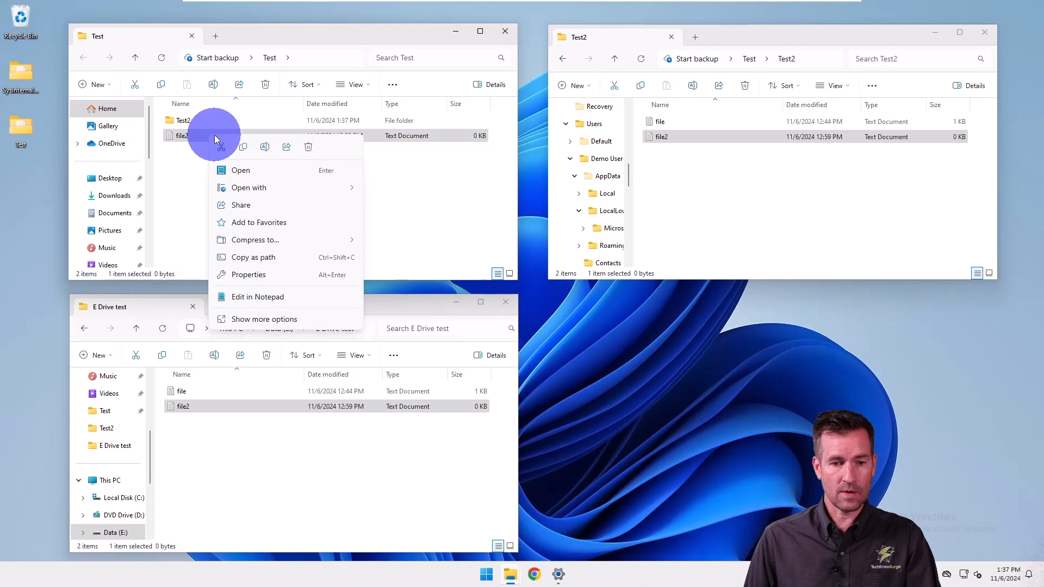
{"action": "left_click", "coordinate": [248, 280]}
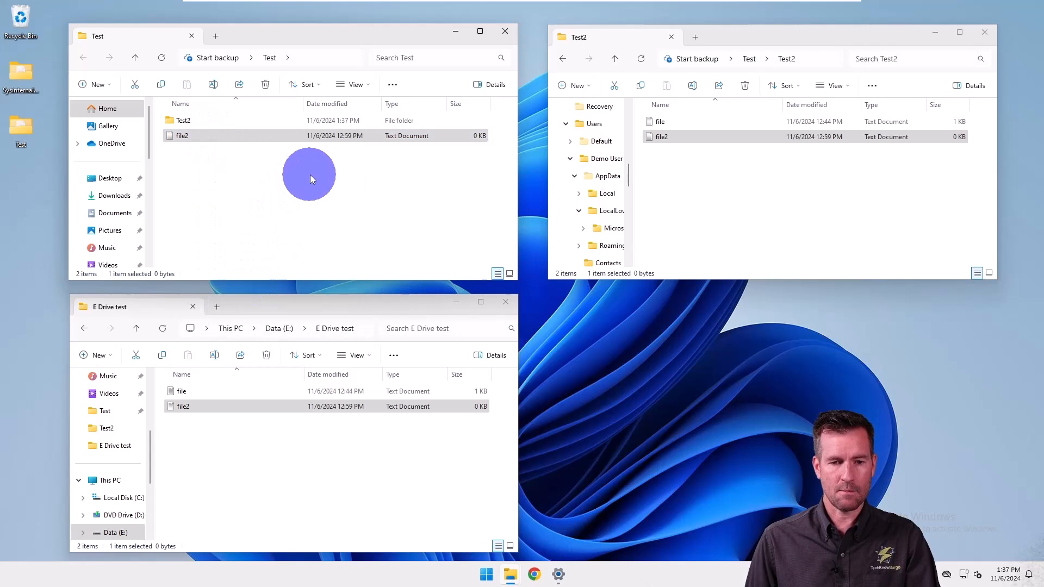
{"action": "left_click_drag", "start_coordinate": [335, 139], "coordinate": [286, 23]}
Open the properties of "file" in the Test2 folder and move the dialog beside the Test folder's window
{"action": "left_click", "coordinate": [664, 121]}
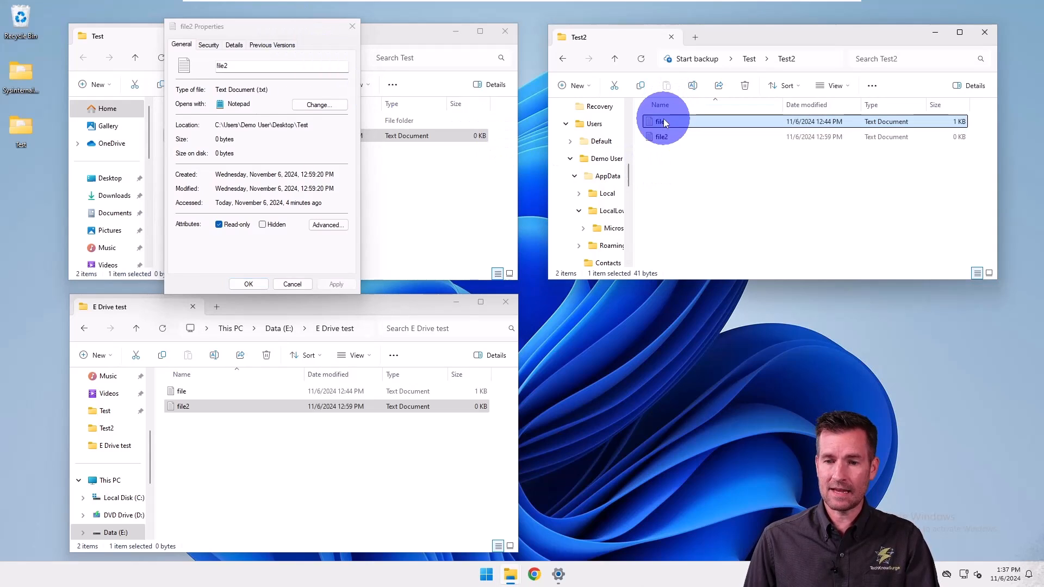
{"action": "right_click", "coordinate": [664, 121]}
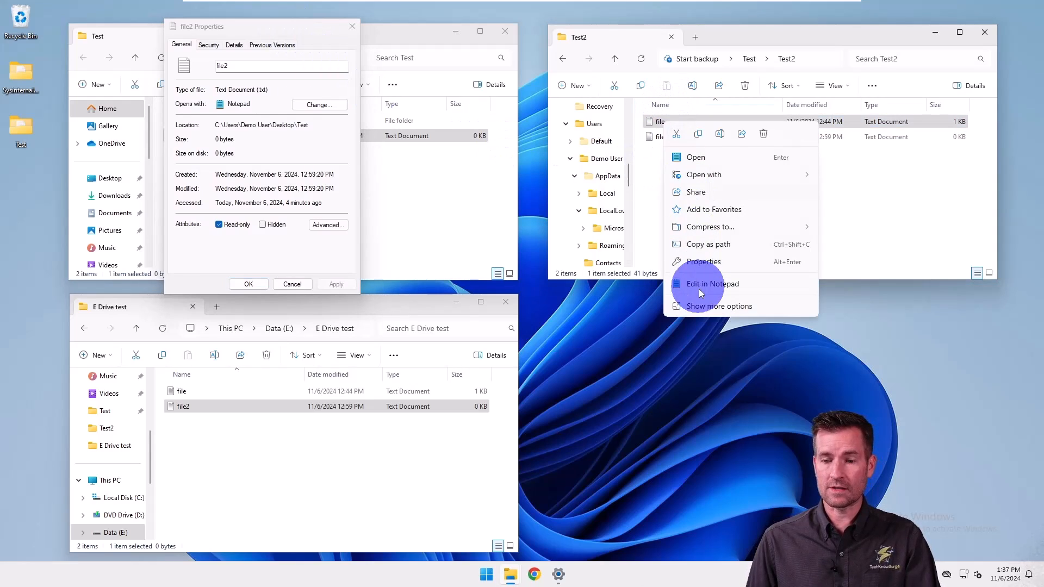
{"action": "left_click", "coordinate": [704, 261]}
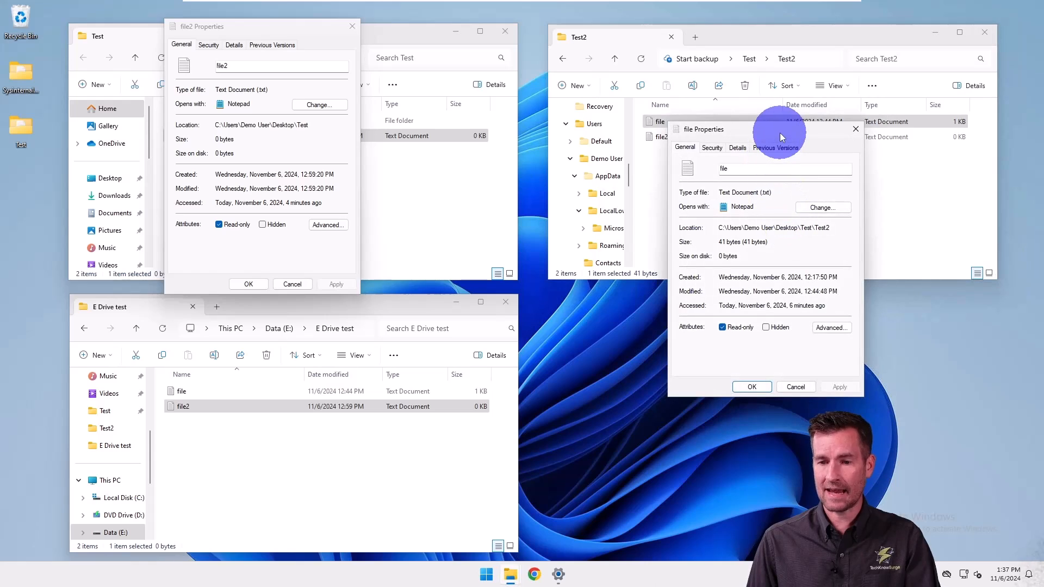
{"action": "left_click_drag", "start_coordinate": [773, 129], "coordinate": [631, 67]}
Open the properties of file2 in the Test2 folder and line the dialog up beside the properties of "file"
{"action": "left_click", "coordinate": [756, 139]}
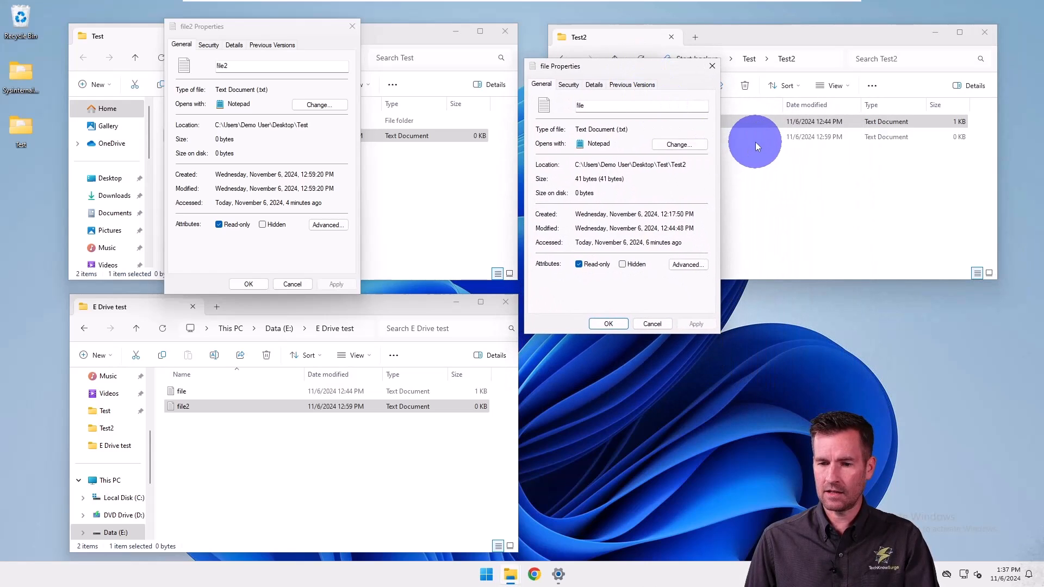
{"action": "right_click", "coordinate": [759, 142]}
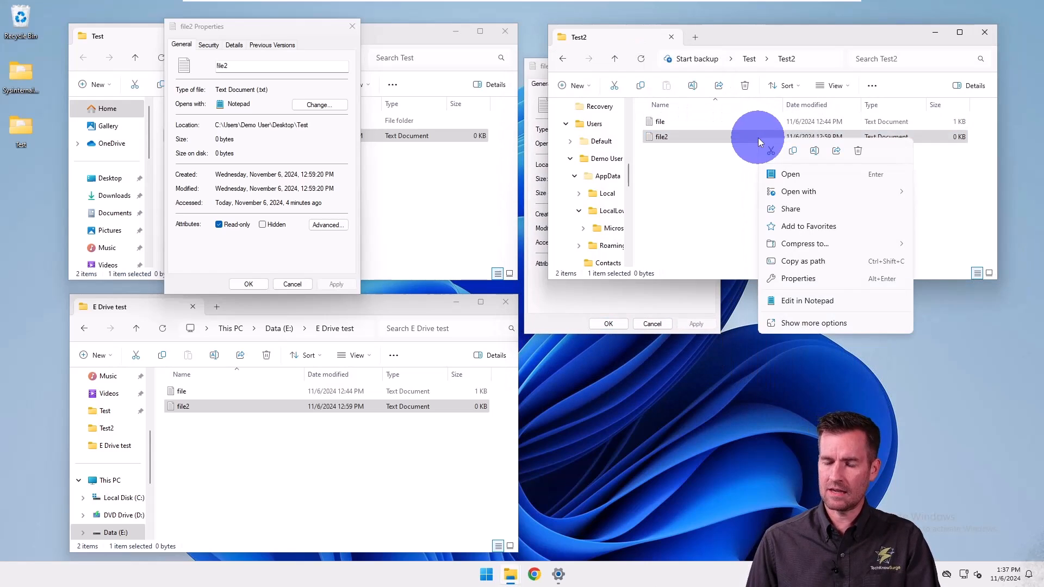
{"action": "left_click", "coordinate": [808, 277]}
{"action": "left_click", "coordinate": [687, 291]}
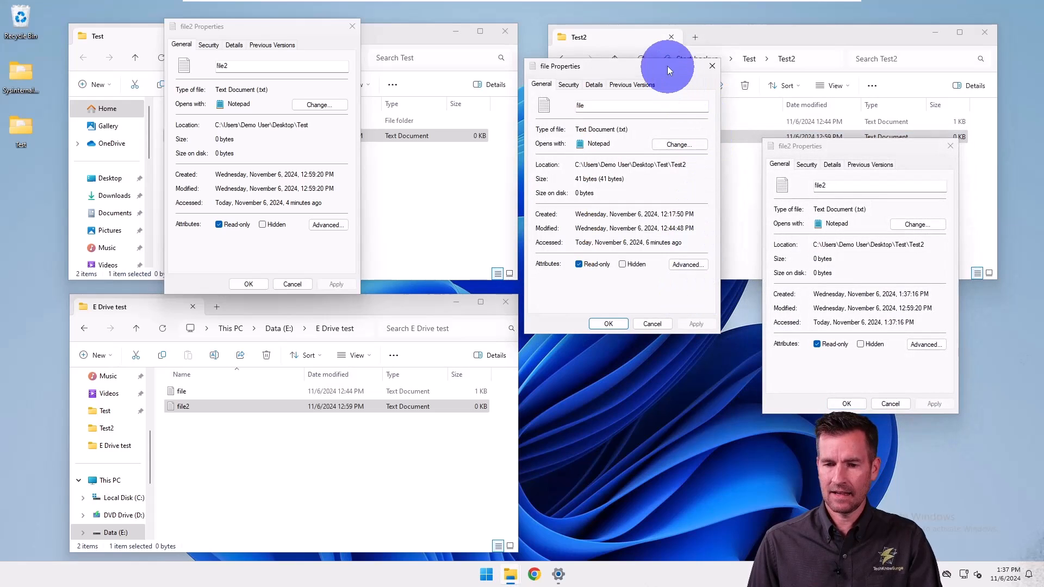
{"action": "left_click_drag", "start_coordinate": [854, 152], "coordinate": [839, 72]}
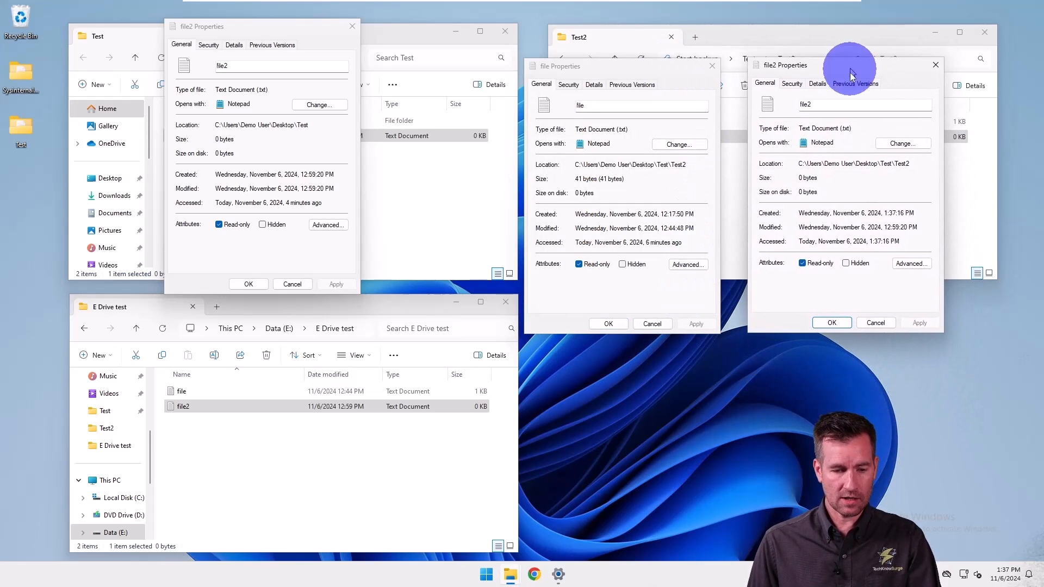
Open the properties of "file" in E Drive test and place the dialog below the properties of the original file2
{"action": "left_click", "coordinate": [182, 407]}
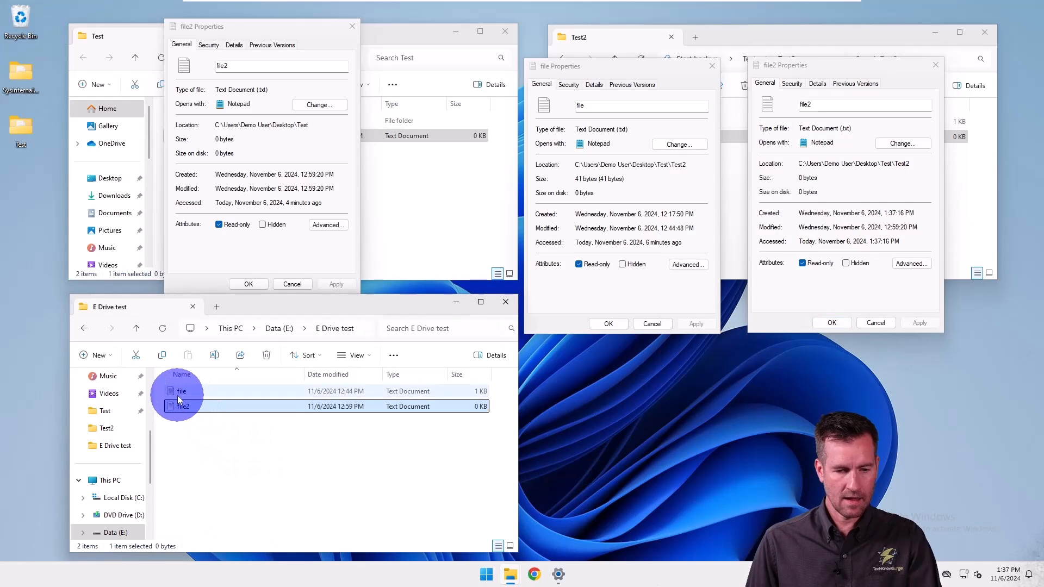
{"action": "left_click", "coordinate": [179, 391]}
{"action": "right_click", "coordinate": [181, 390]}
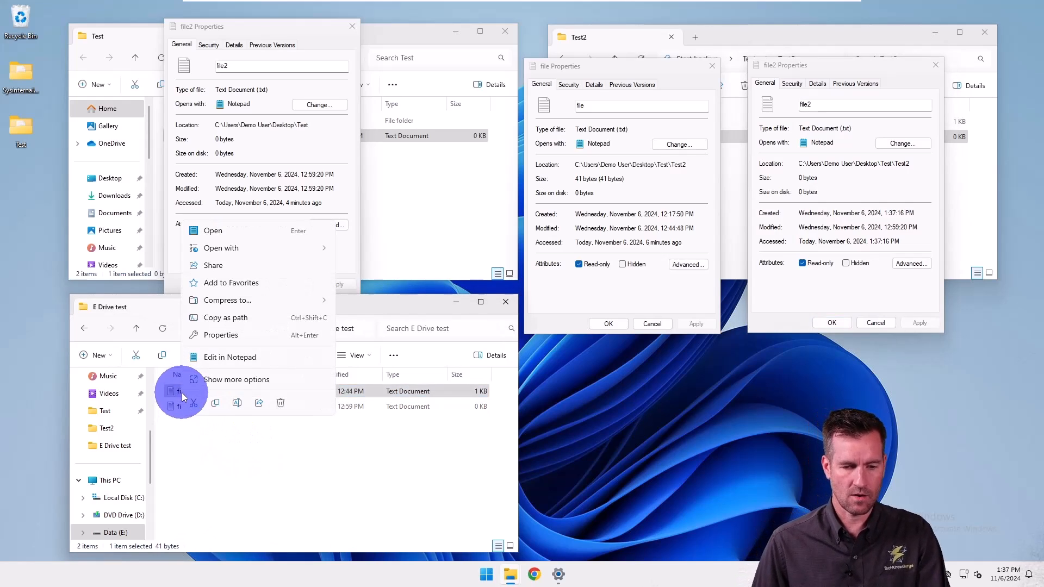
{"action": "left_click", "coordinate": [237, 335]}
{"action": "left_click_drag", "start_coordinate": [308, 286], "coordinate": [291, 286]}
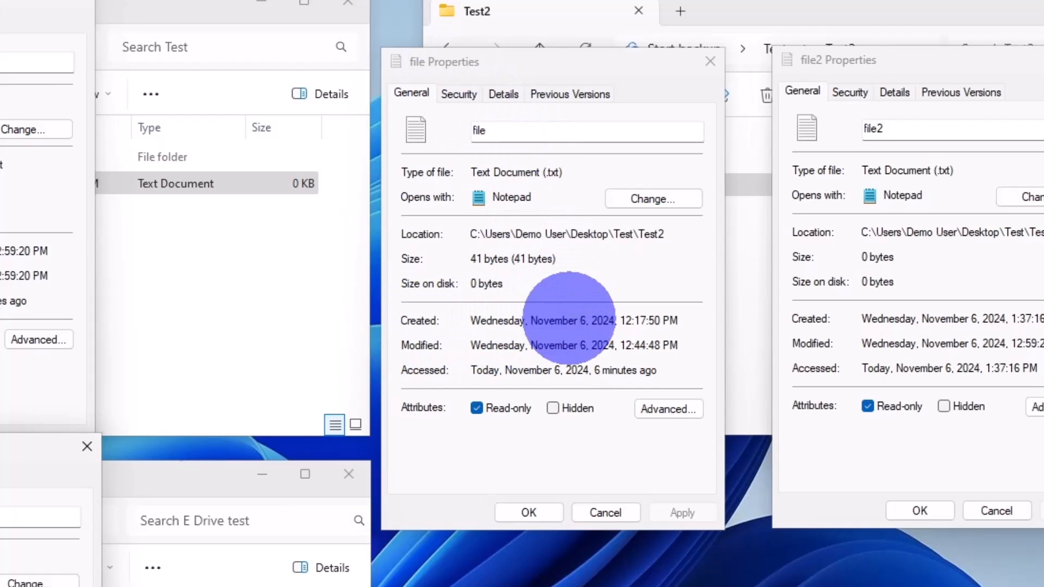
Compare the Created timestamps of "file" and file2 in Test2 and of "file" in E Drive test by highlighting them
{"action": "left_click_drag", "start_coordinate": [471, 321], "coordinate": [705, 321]}
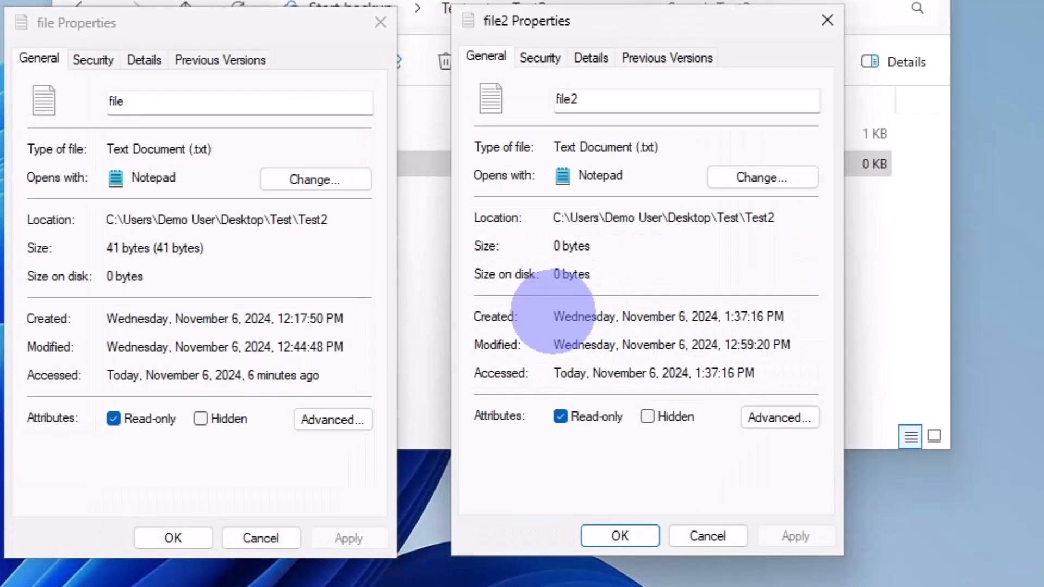
{"action": "left_click_drag", "start_coordinate": [857, 319], "coordinate": [1022, 313]}
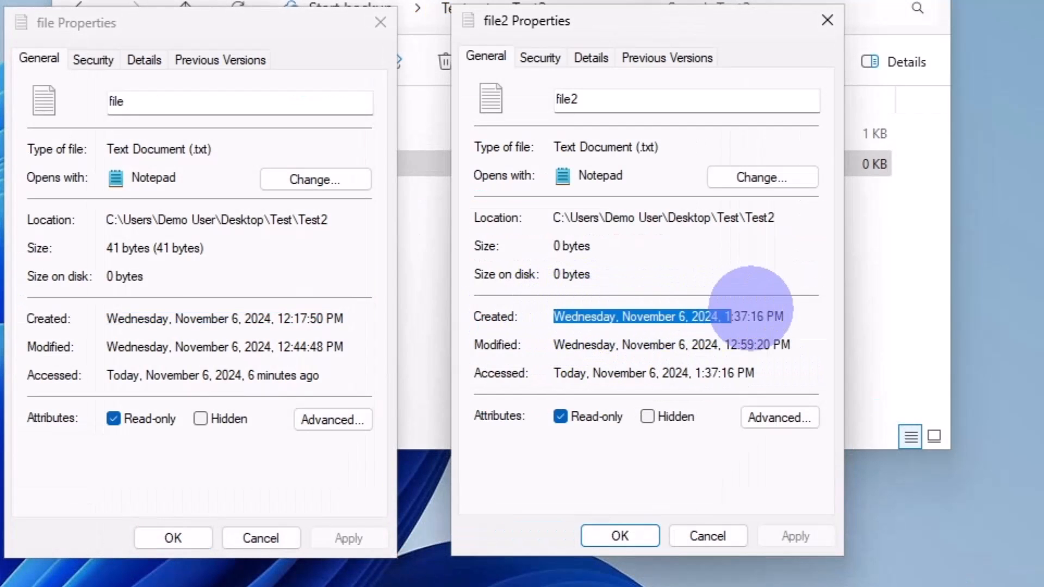
{"action": "left_click", "coordinate": [711, 315]}
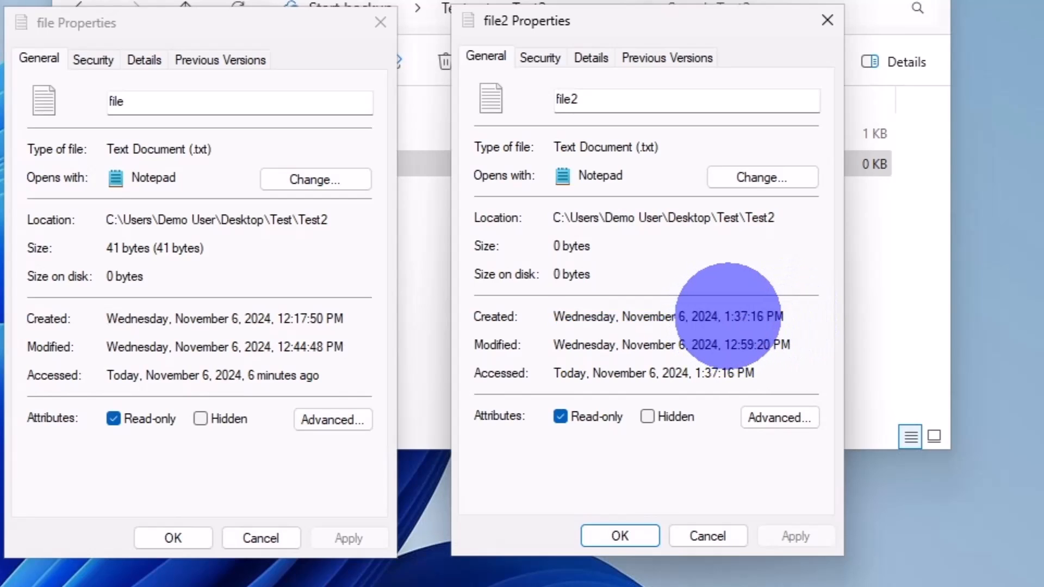
{"action": "left_click_drag", "start_coordinate": [732, 317], "coordinate": [833, 316]}
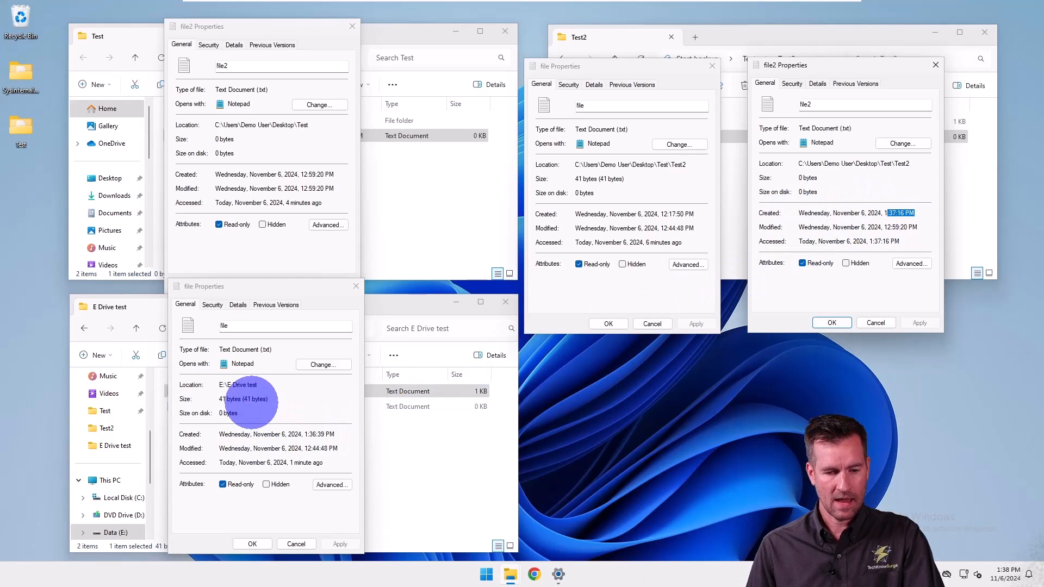
{"action": "left_click", "coordinate": [219, 435]}
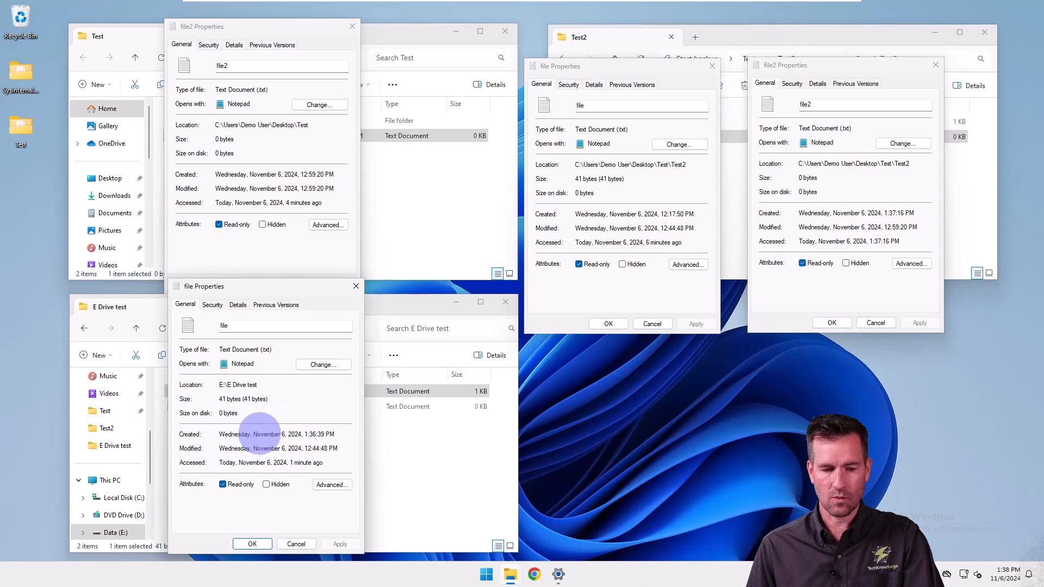
{"action": "left_click_drag", "start_coordinate": [239, 434], "coordinate": [327, 434]}
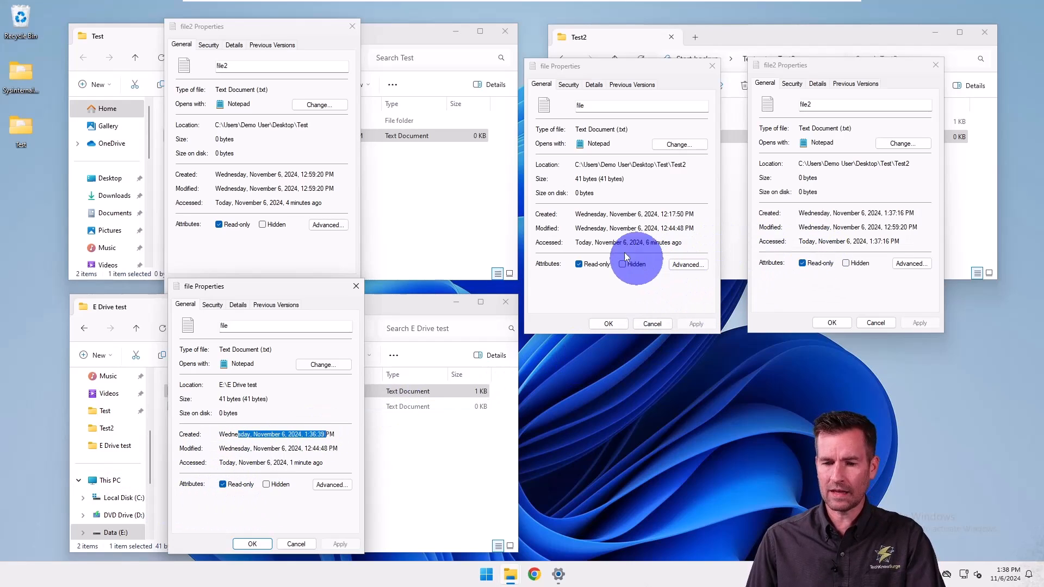
Show the security permissions in all four open properties dialogs
{"action": "left_click", "coordinate": [209, 45]}
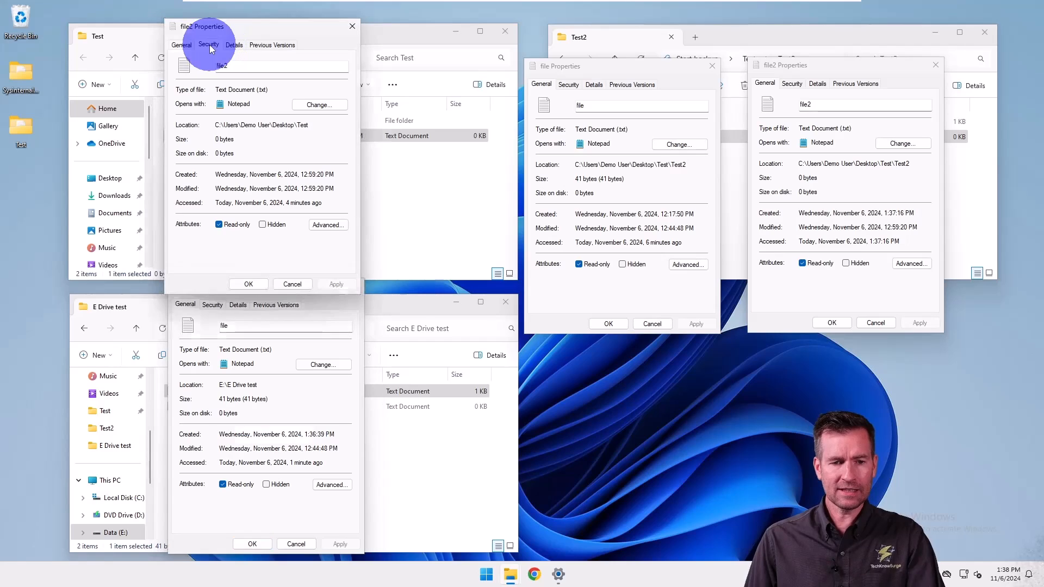
{"action": "left_click", "coordinate": [568, 85]}
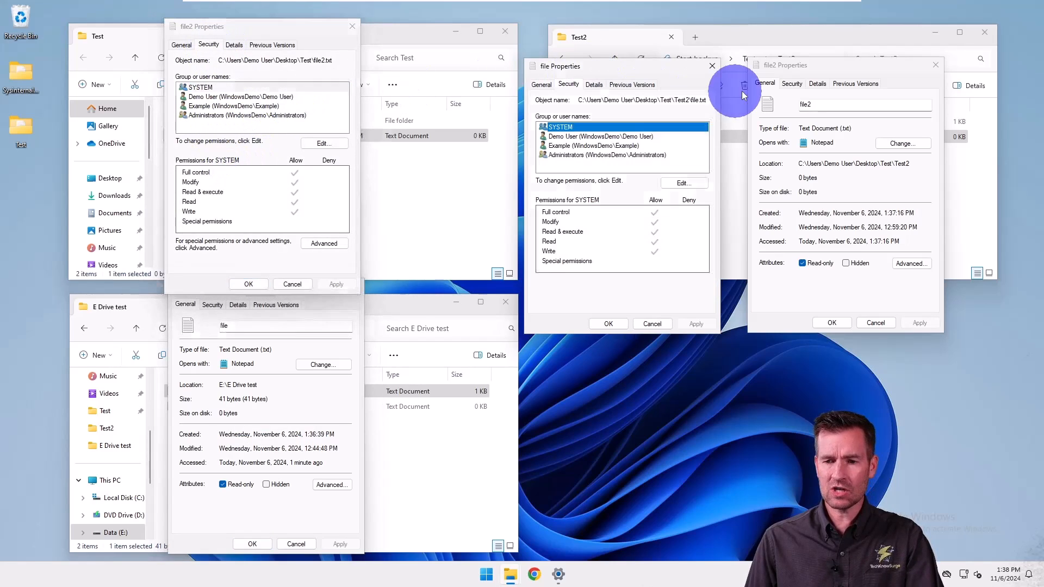
{"action": "left_click", "coordinate": [798, 85]}
{"action": "left_click", "coordinate": [213, 306]}
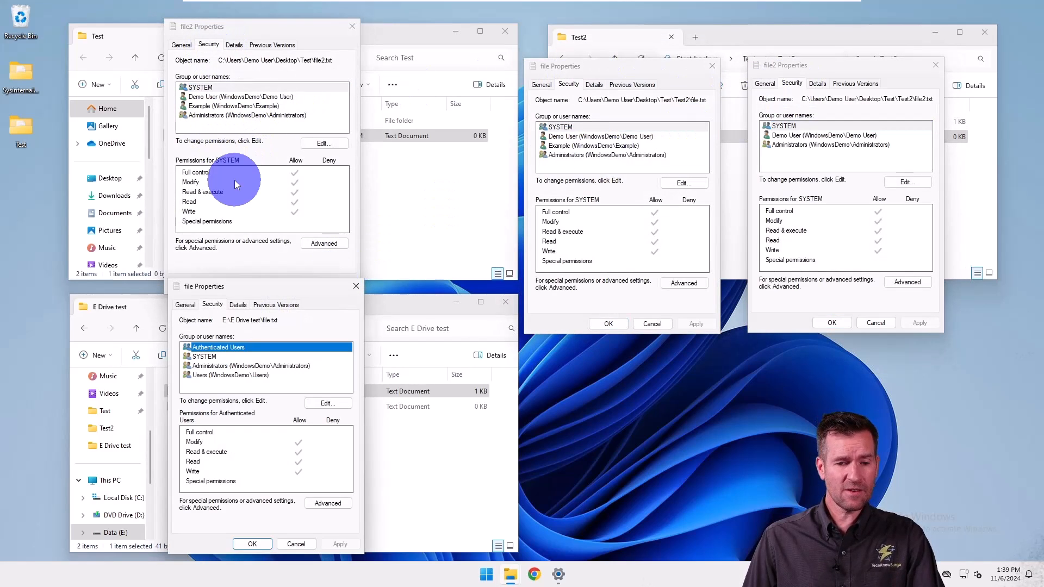
Check the Example user's permissions on the original file2 and the moved "file", and compare them with the entries for file2 in Test2
{"action": "left_click", "coordinate": [197, 106]}
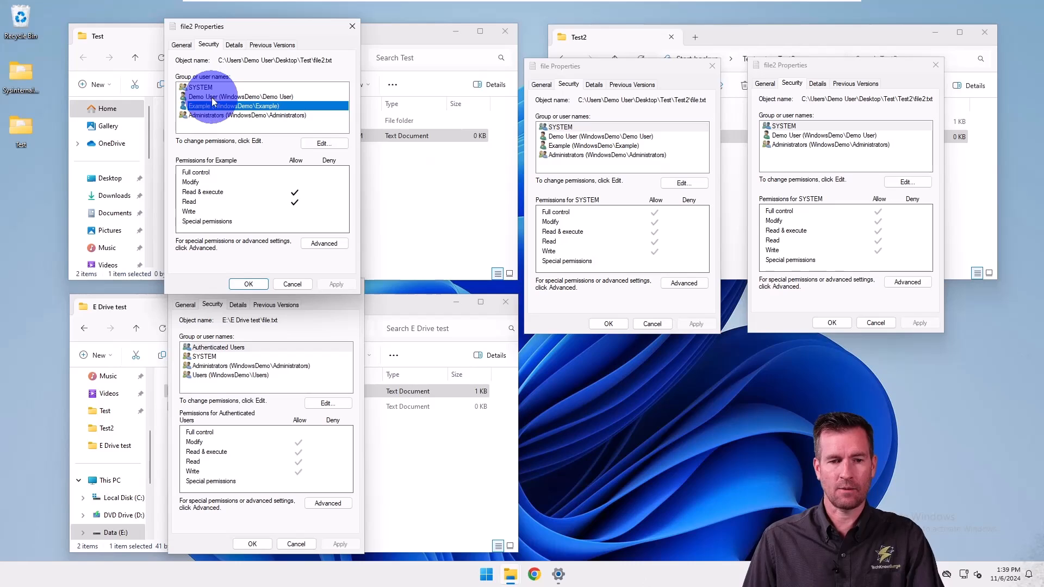
{"action": "left_click", "coordinate": [554, 146]}
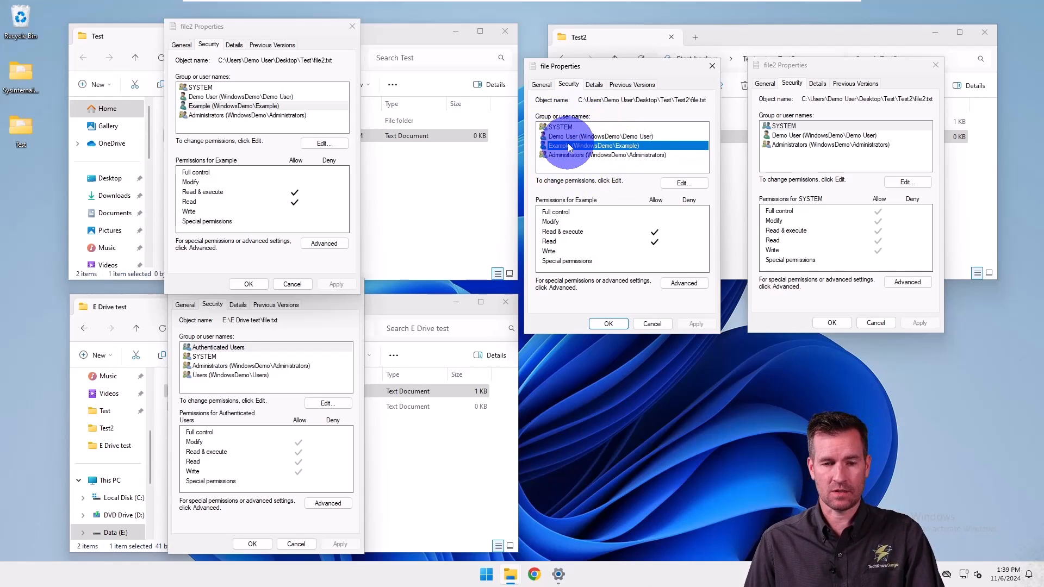
{"action": "left_click", "coordinate": [795, 173]}
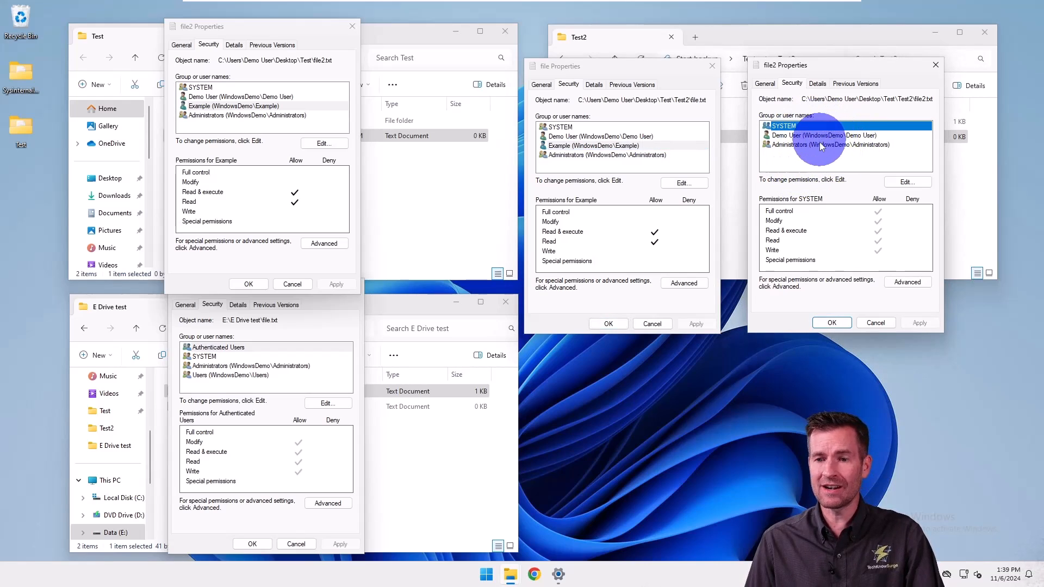
Review the permissions of Authenticated Users, SYSTEM and Administrators on "file" in E Drive test
{"action": "left_click", "coordinate": [209, 383]}
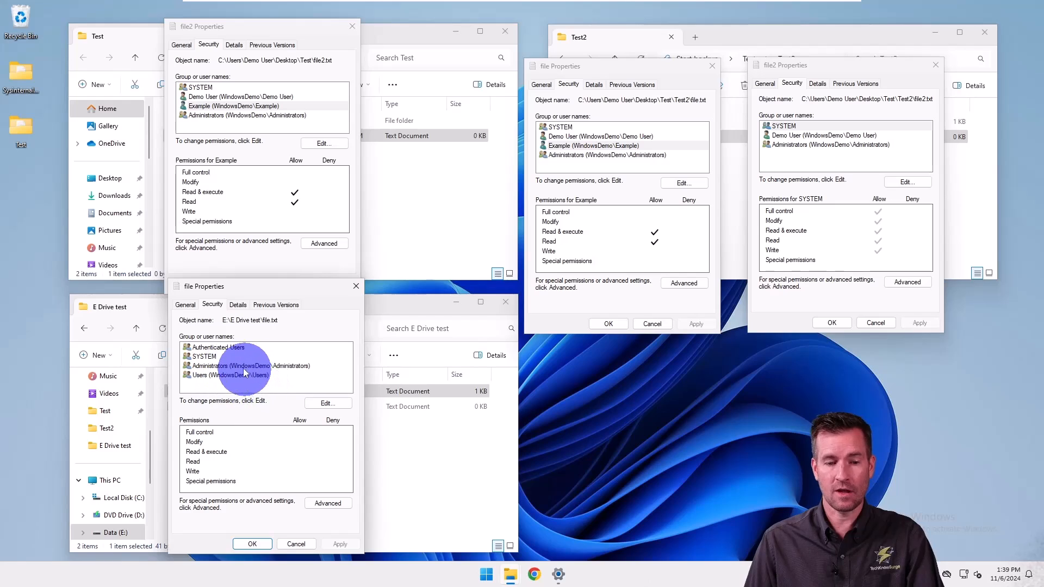
{"action": "left_click", "coordinate": [208, 349]}
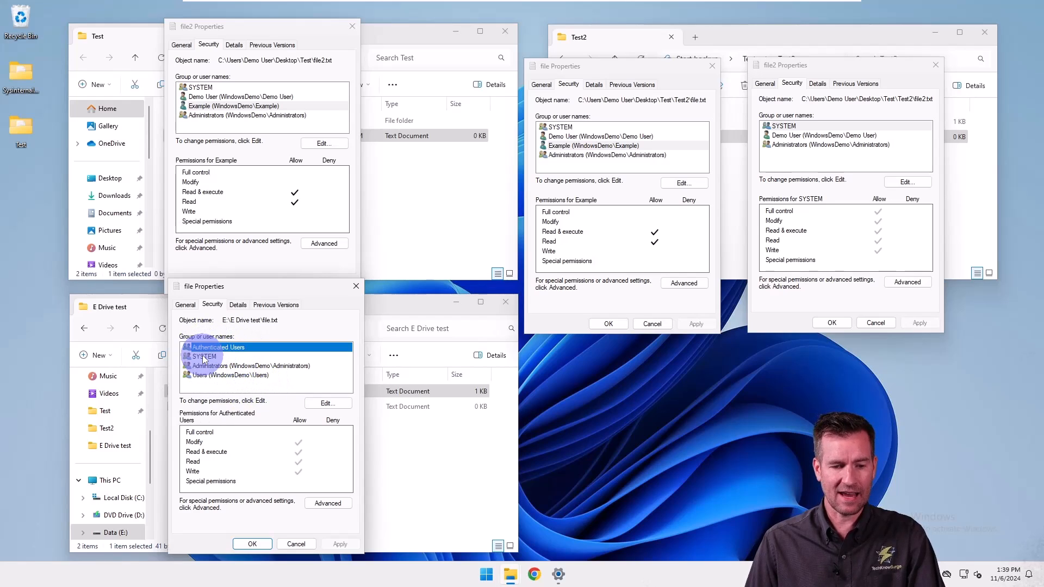
{"action": "left_click", "coordinate": [206, 356]}
{"action": "left_click", "coordinate": [207, 367]}
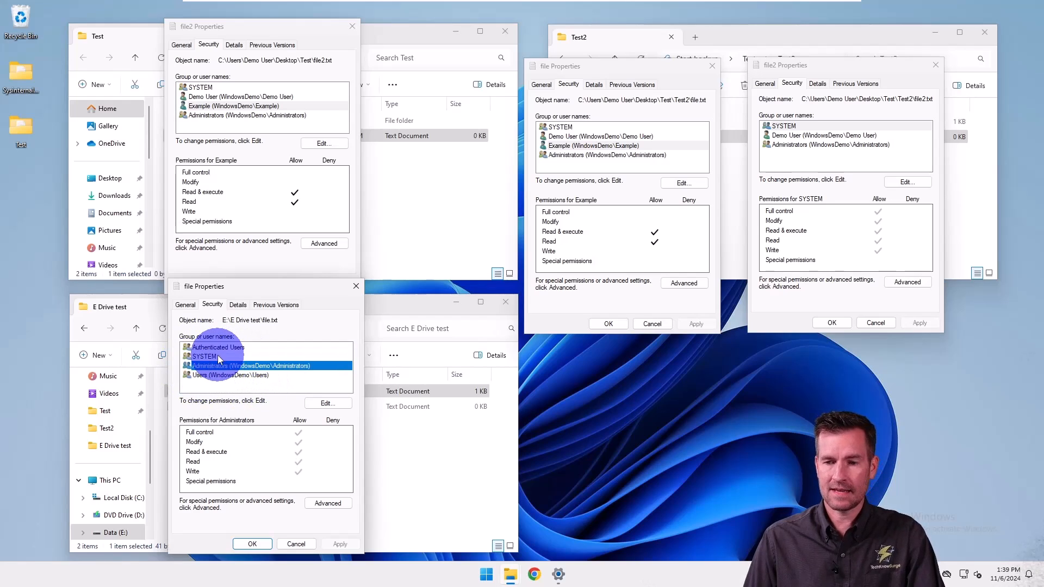
Recheck the permissions of Authenticated Users on "file" in E Drive test
{"action": "left_click", "coordinate": [191, 346]}
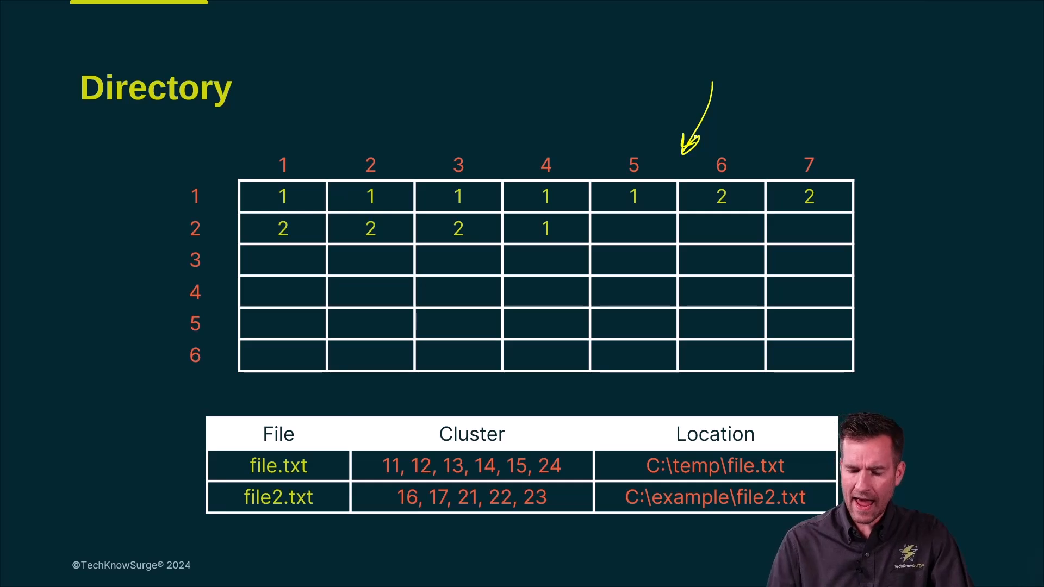
{"action": "left_click_drag", "start_coordinate": [261, 207], "coordinate": [611, 208]}
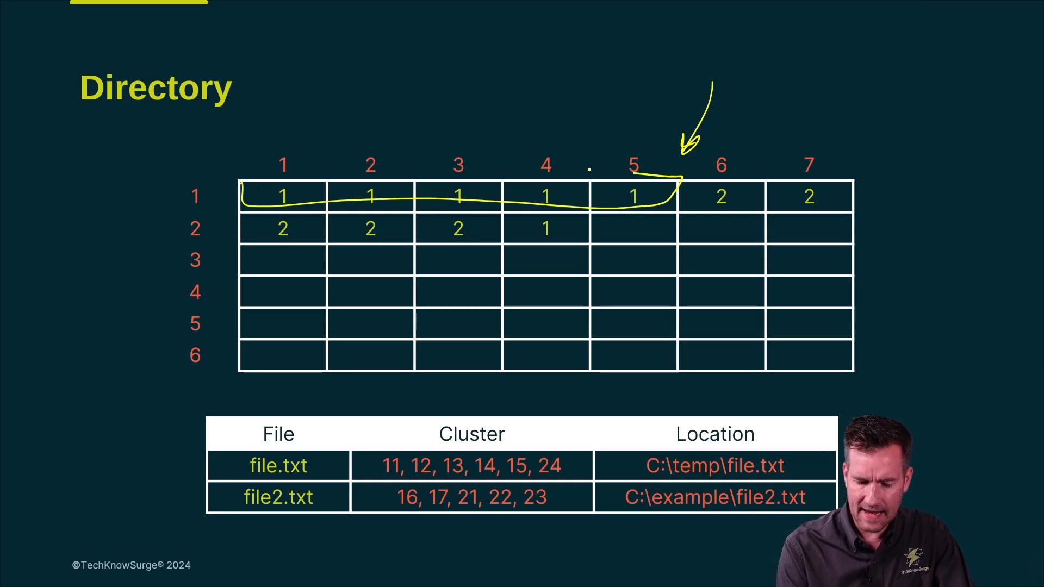
{"action": "left_click_drag", "start_coordinate": [590, 170], "coordinate": [239, 171]}
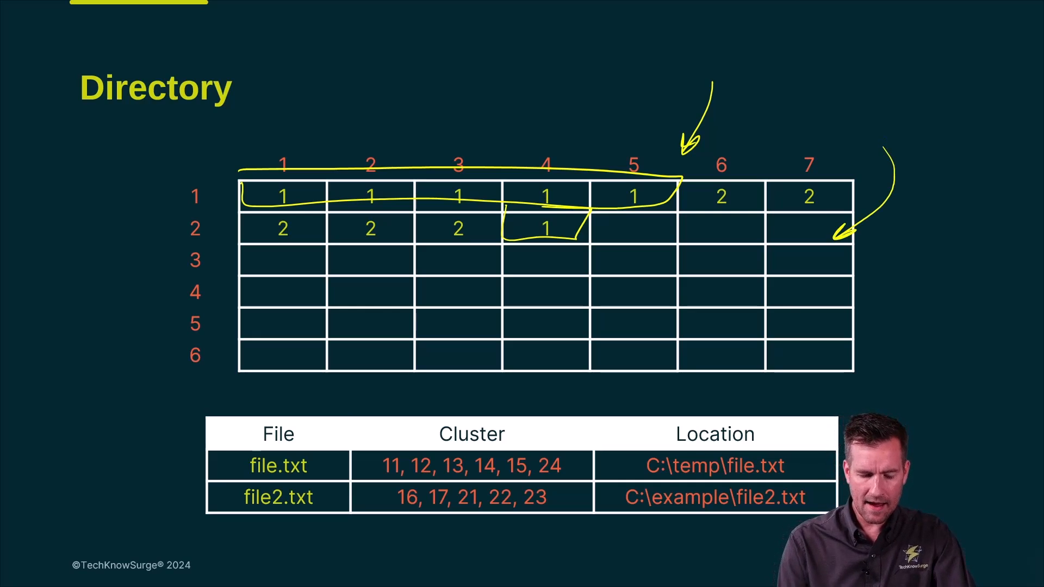
{"action": "left_click_drag", "start_coordinate": [191, 496], "coordinate": [786, 544]}
{"action": "left_click_drag", "start_coordinate": [479, 411], "coordinate": [222, 419]}
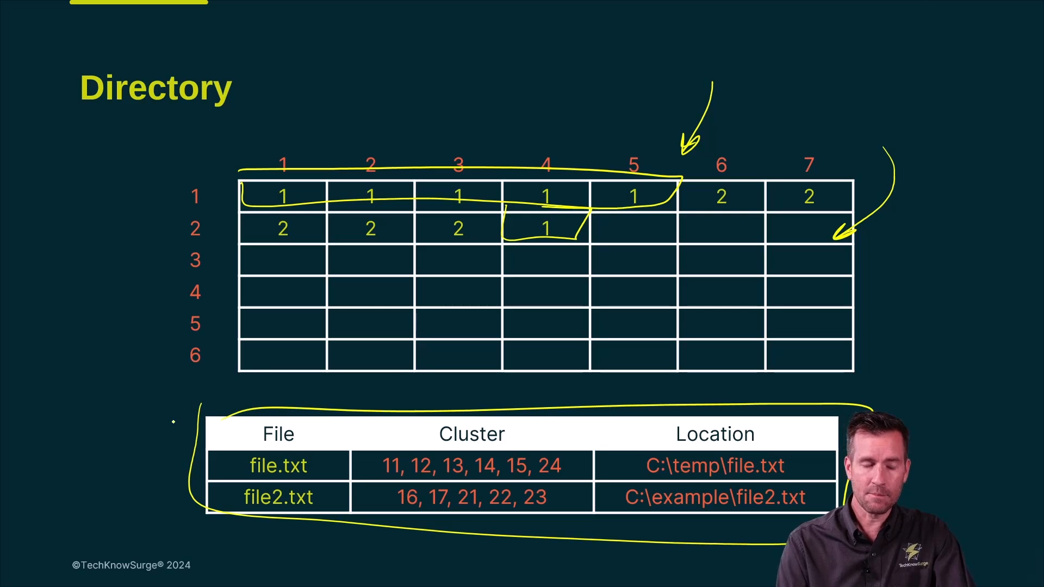
{"action": "mouse_move", "coordinate": [80, 296]}
{"action": "left_mouse_down"}
{"action": "mouse_move", "coordinate": [126, 309]}
{"action": "mouse_move", "coordinate": [73, 283]}
{"action": "mouse_move", "coordinate": [86, 317]}
{"action": "left_mouse_up"}
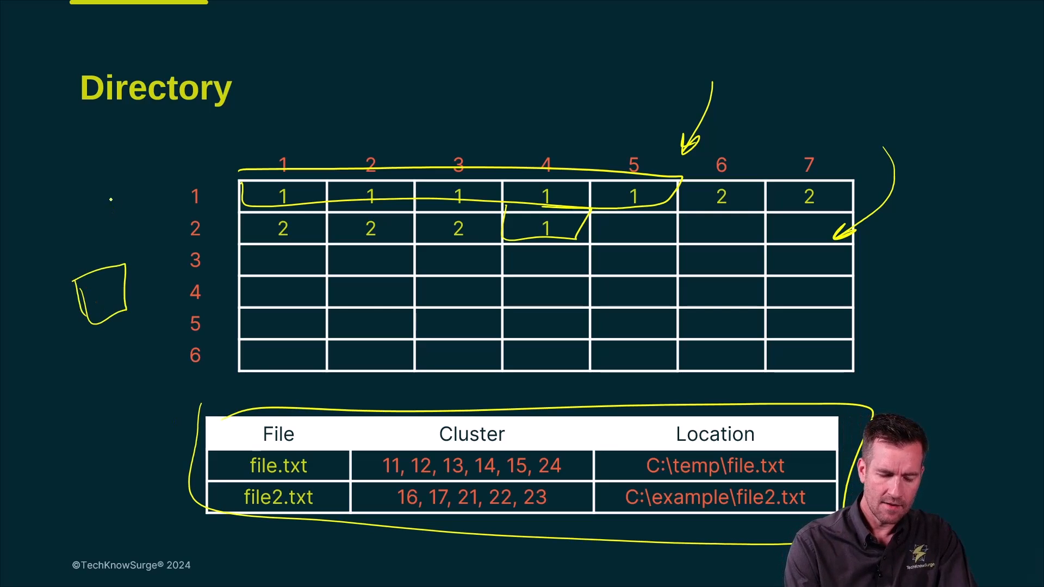
{"action": "mouse_move", "coordinate": [109, 197]}
{"action": "left_mouse_down"}
{"action": "mouse_move", "coordinate": [94, 262]}
{"action": "mouse_move", "coordinate": [93, 248]}
{"action": "left_mouse_up"}
{"action": "mouse_move", "coordinate": [116, 185]}
{"action": "left_mouse_down"}
{"action": "mouse_move", "coordinate": [125, 204]}
{"action": "mouse_move", "coordinate": [121, 196]}
{"action": "left_mouse_up"}
{"action": "mouse_move", "coordinate": [130, 186]}
{"action": "left_mouse_down"}
{"action": "mouse_move", "coordinate": [143, 189]}
{"action": "mouse_move", "coordinate": [149, 168]}
{"action": "left_mouse_up"}
{"action": "left_click_drag", "start_coordinate": [156, 163], "coordinate": [224, 120]}
{"action": "mouse_move", "coordinate": [239, 112]}
{"action": "left_mouse_down"}
{"action": "mouse_move", "coordinate": [237, 121]}
{"action": "mouse_move", "coordinate": [265, 107]}
{"action": "left_mouse_up"}
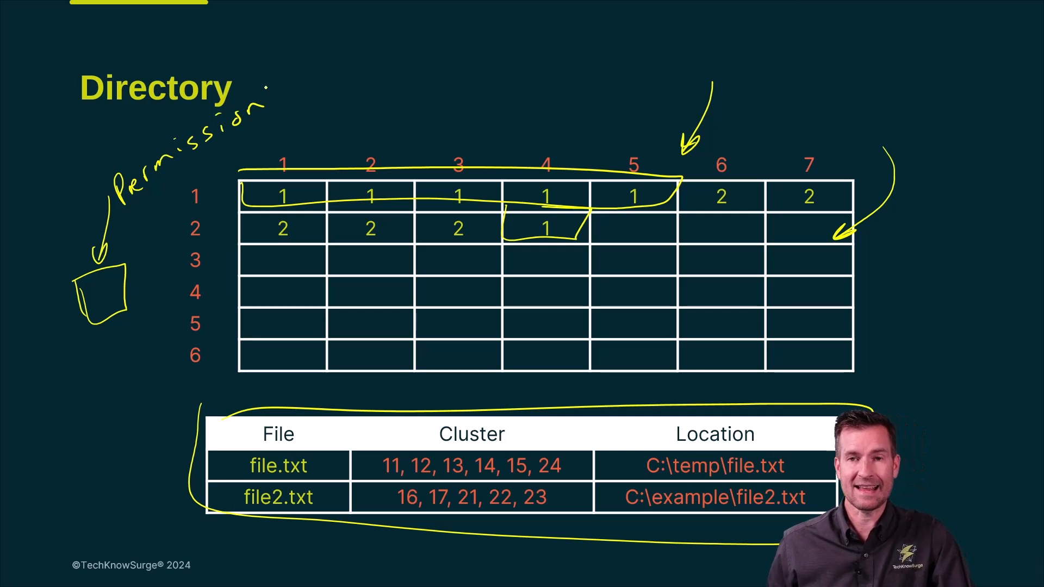